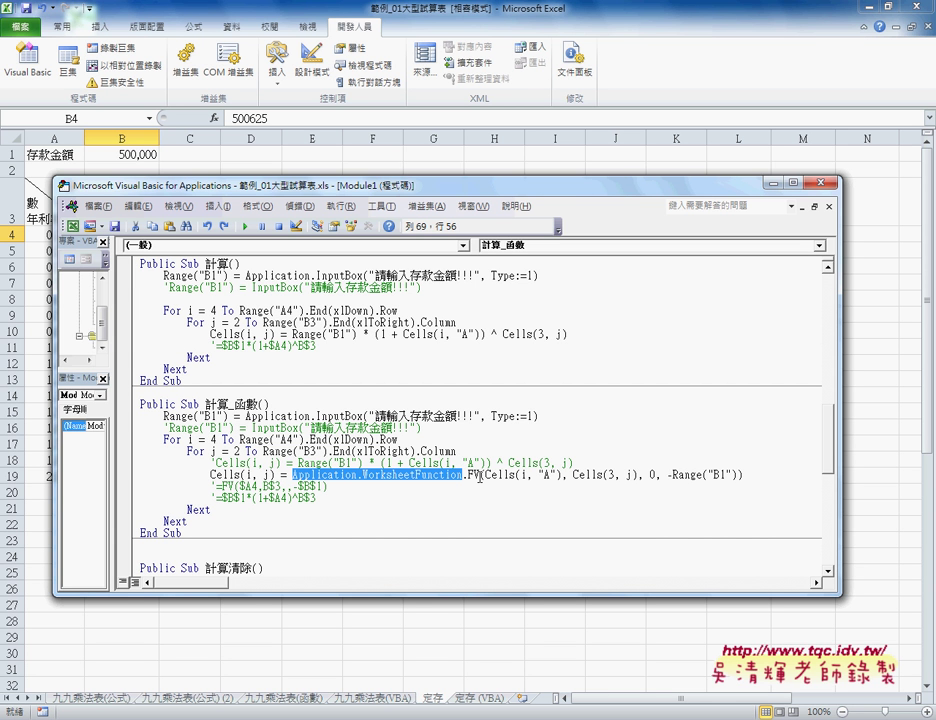
Step: Try rewriting the calculation line as WorksheetFunction.FV, then undo back to the original expression
left_click(464, 475)
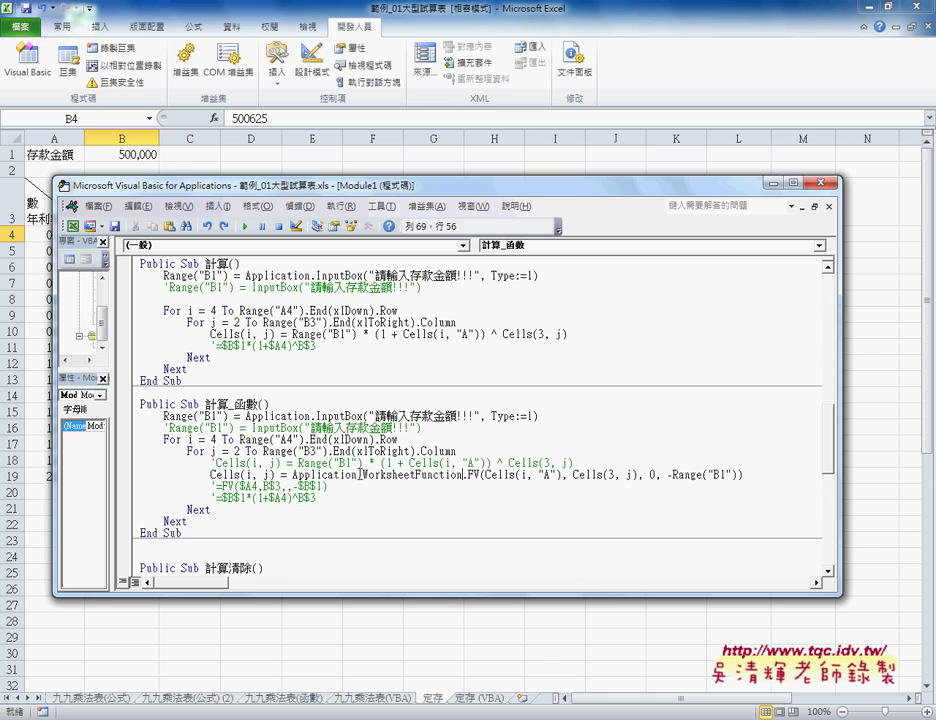
left_click_drag(358, 474, 292, 475)
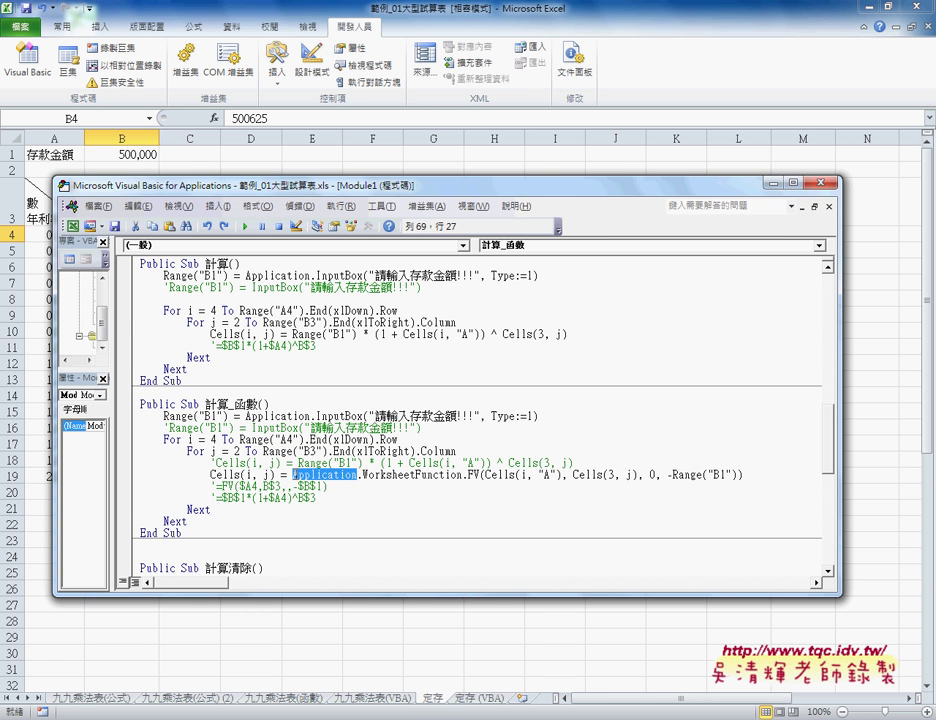
left_click_drag(357, 475, 752, 474)
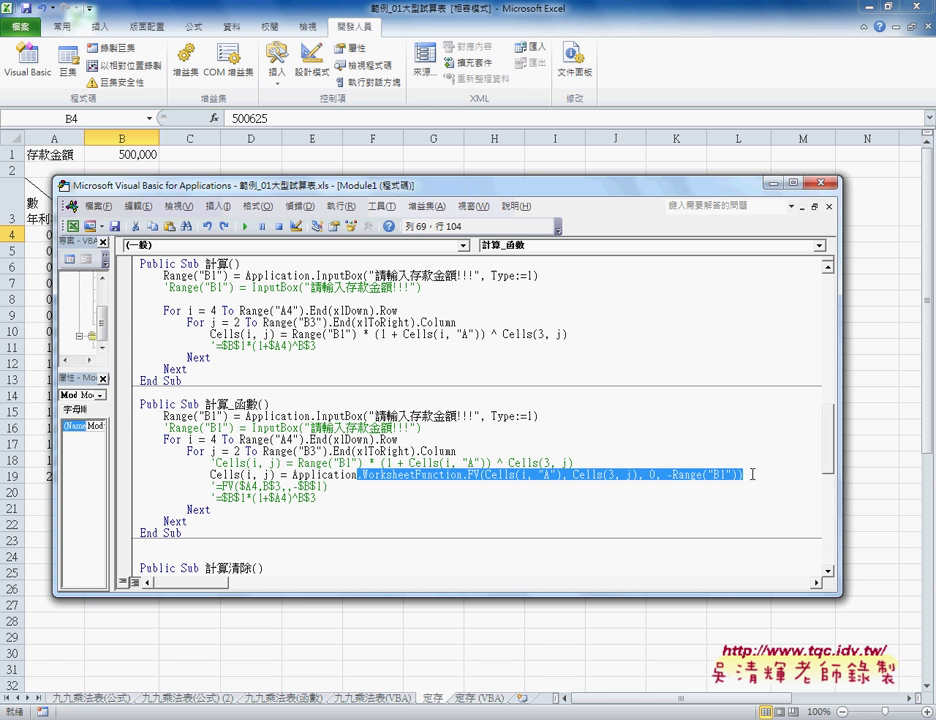
type(".")
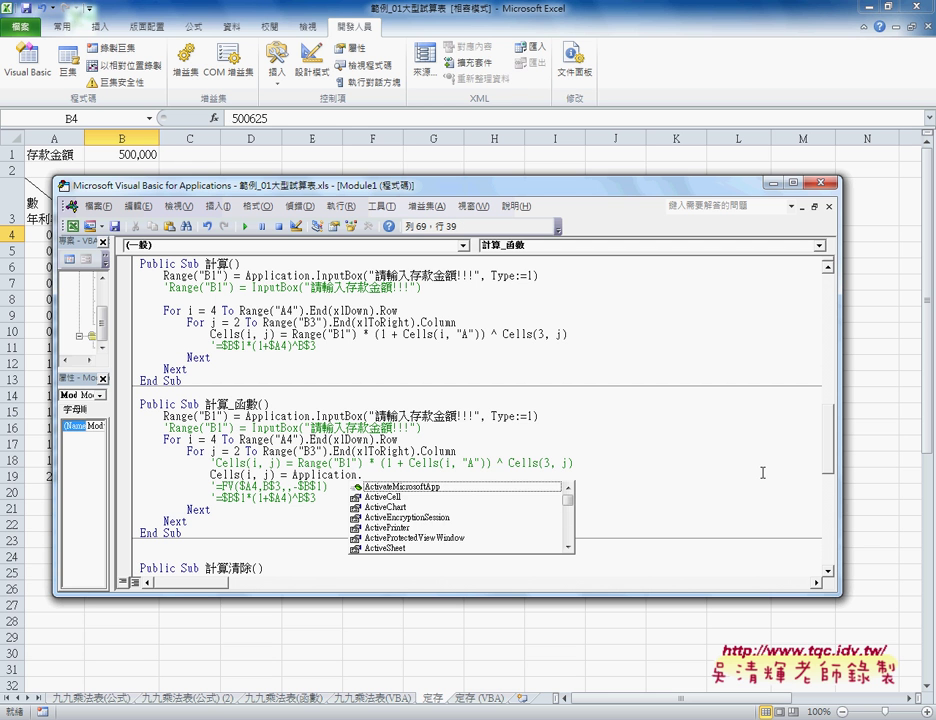
type("w")
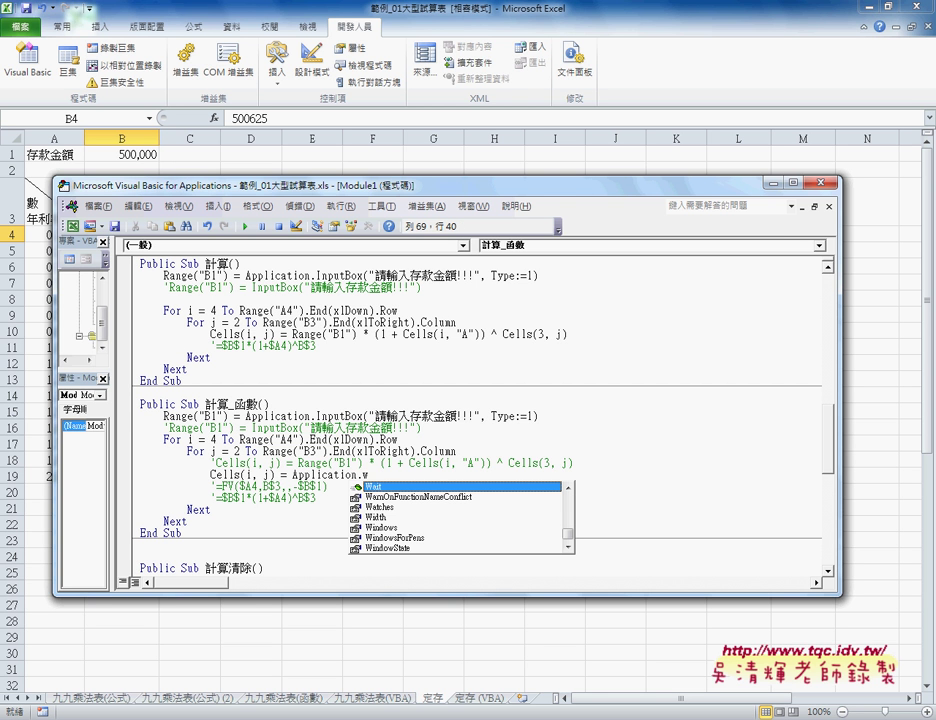
type("o")
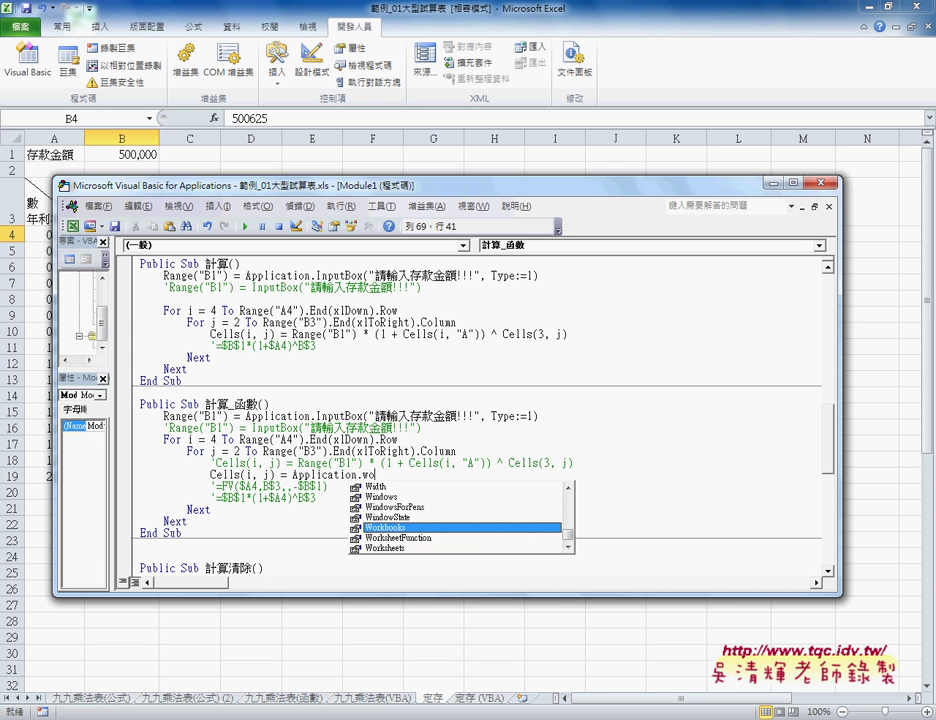
left_click(410, 538)
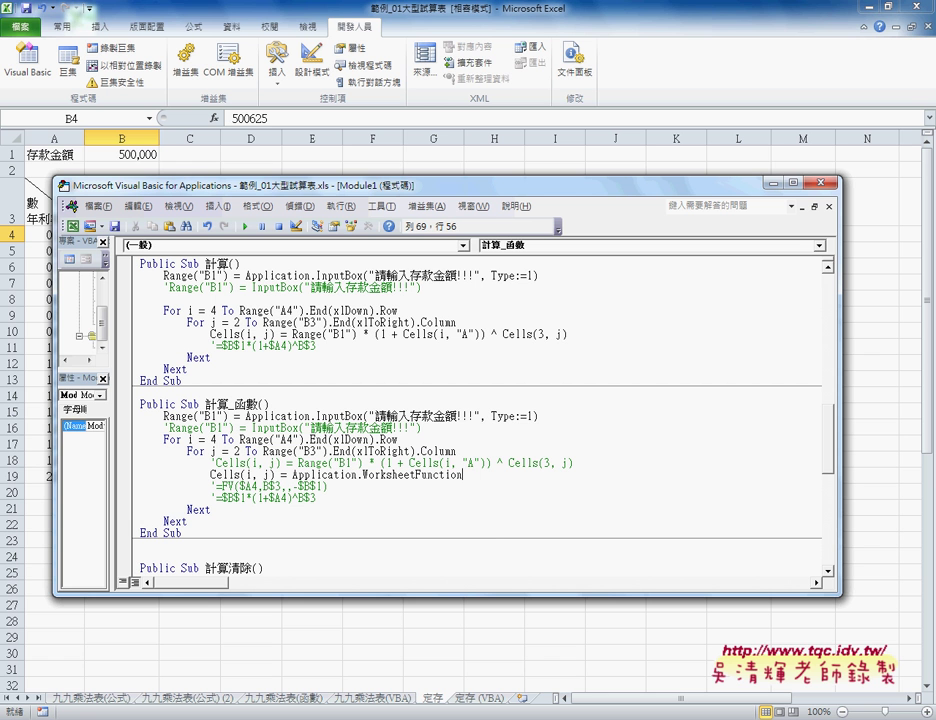
type(".")
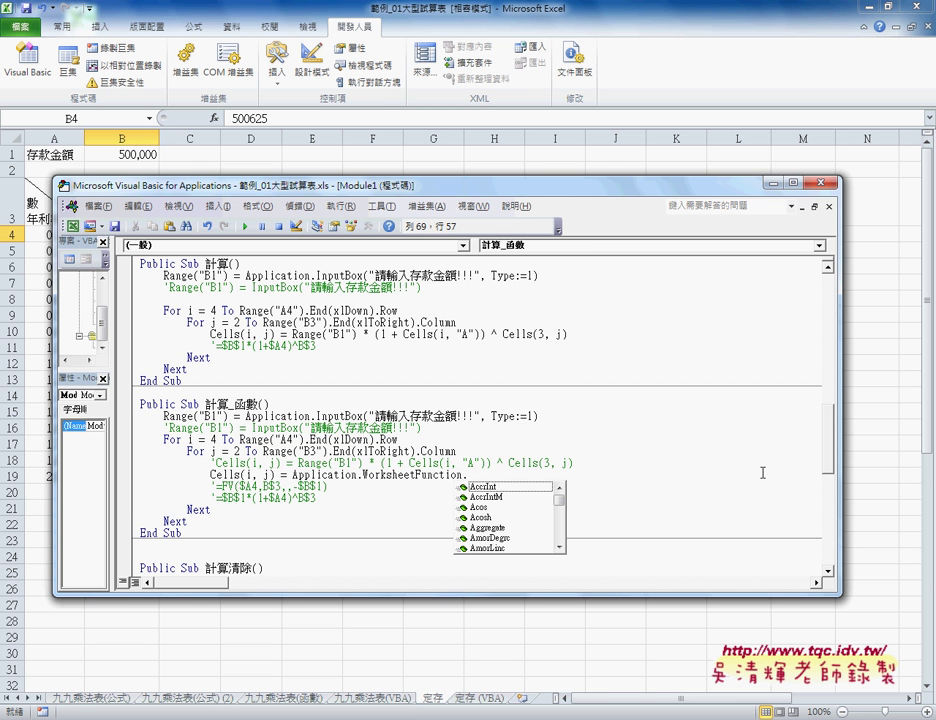
type("fv")
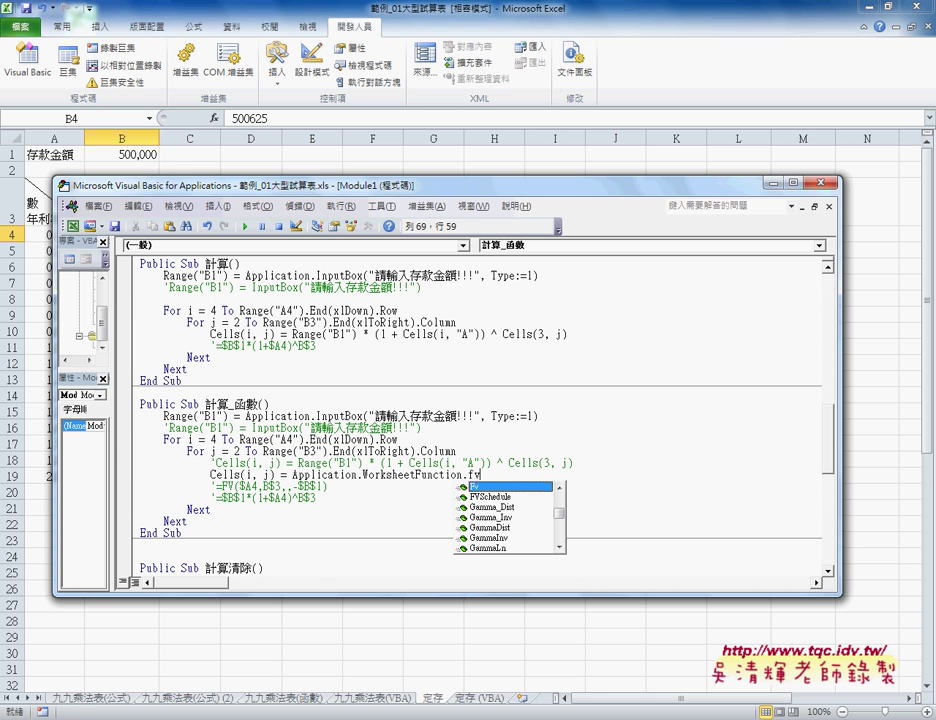
key("BackSpace")
key("BackSpace")
key("ctrl+z")
key("ctrl+z")
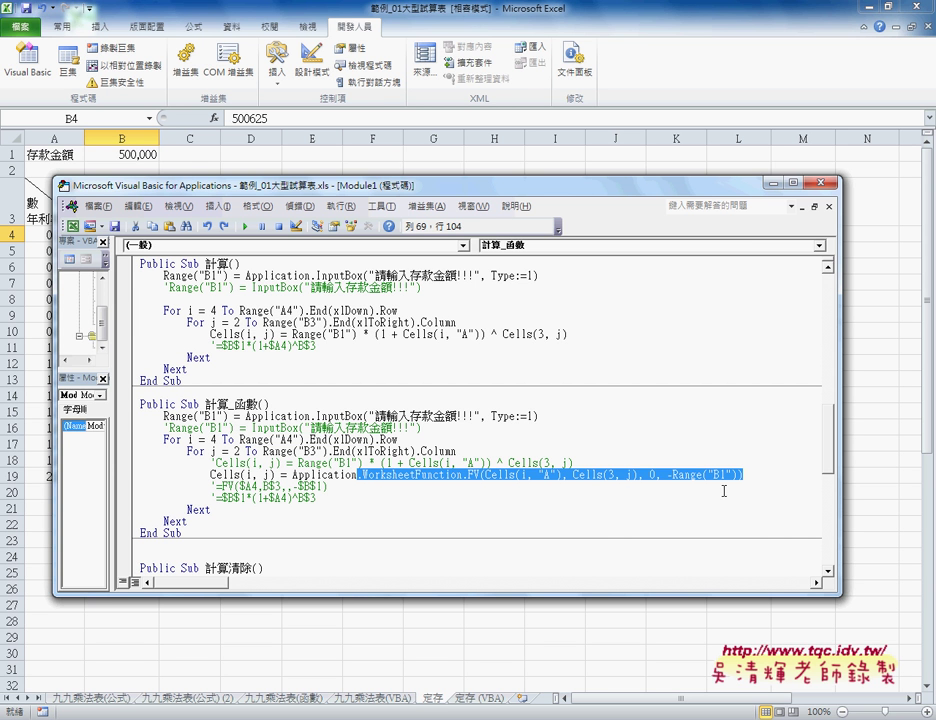
Step: Narrow the editor and move it right to expose columns B–D, with the cursor in Sub 年
scroll(724, 491, "down", 2)
scroll(724, 491, "down", 2)
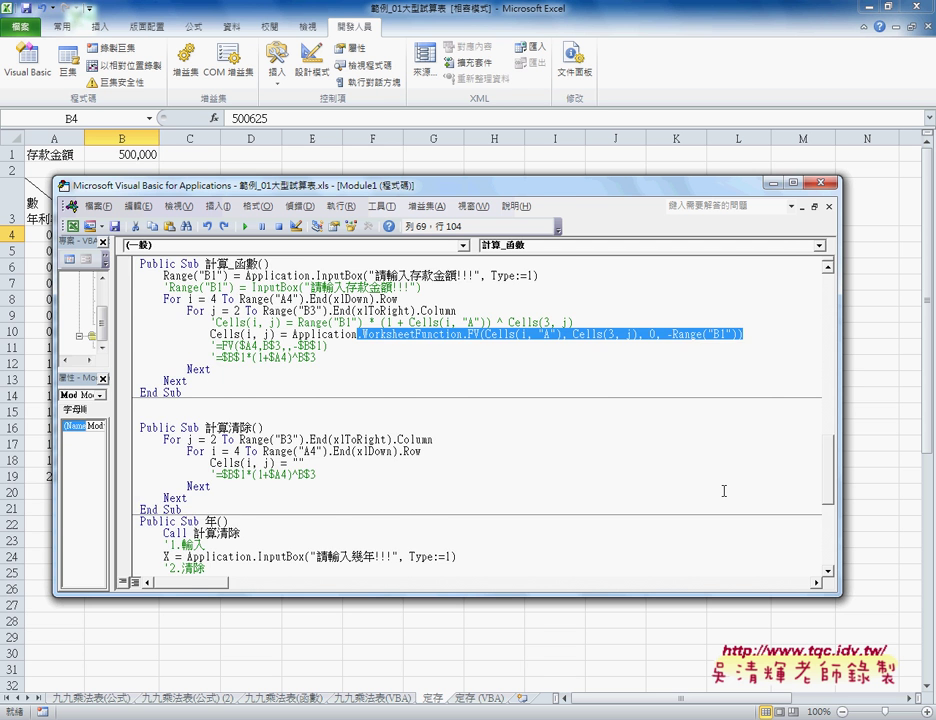
scroll(724, 491, "down", 2)
scroll(724, 491, "down", 1)
scroll(724, 491, "down", 1)
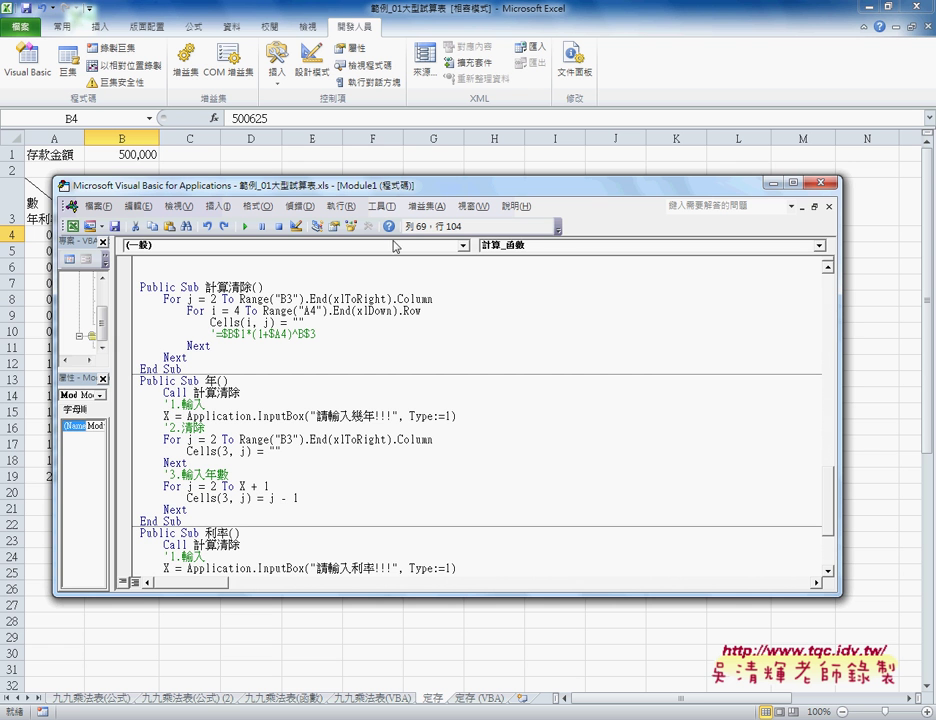
left_click_drag(833, 337, 547, 351)
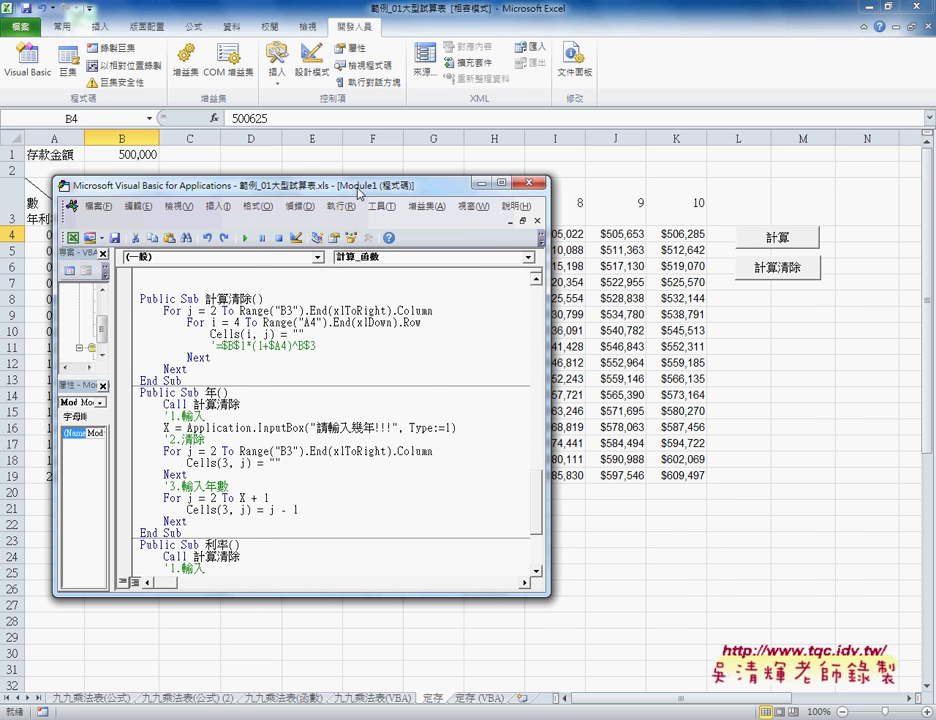
mouse_move(354, 191)
left_mouse_down()
mouse_move(597, 198)
mouse_move(530, 273)
left_mouse_up()
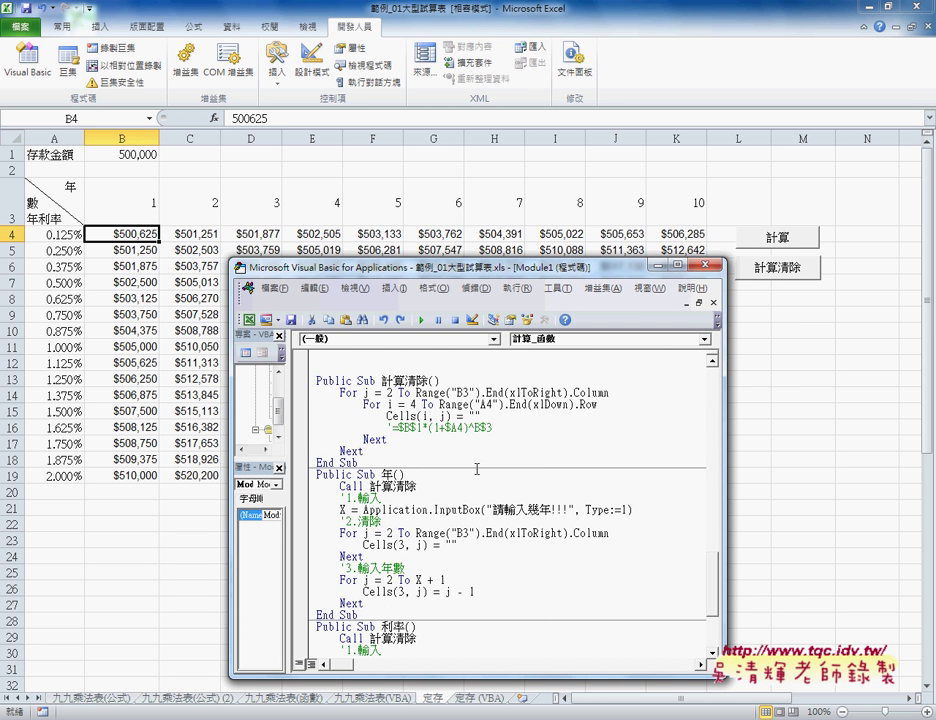
left_click(470, 509)
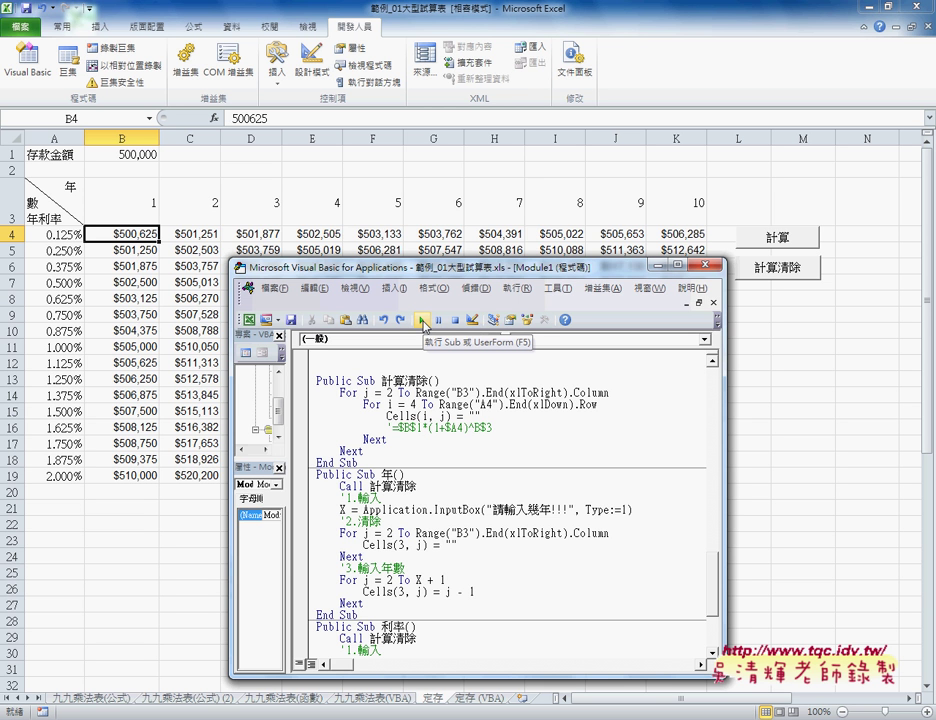
Step: Run the 年 macro with 5 years so the table covers years 1–5
left_click(424, 322)
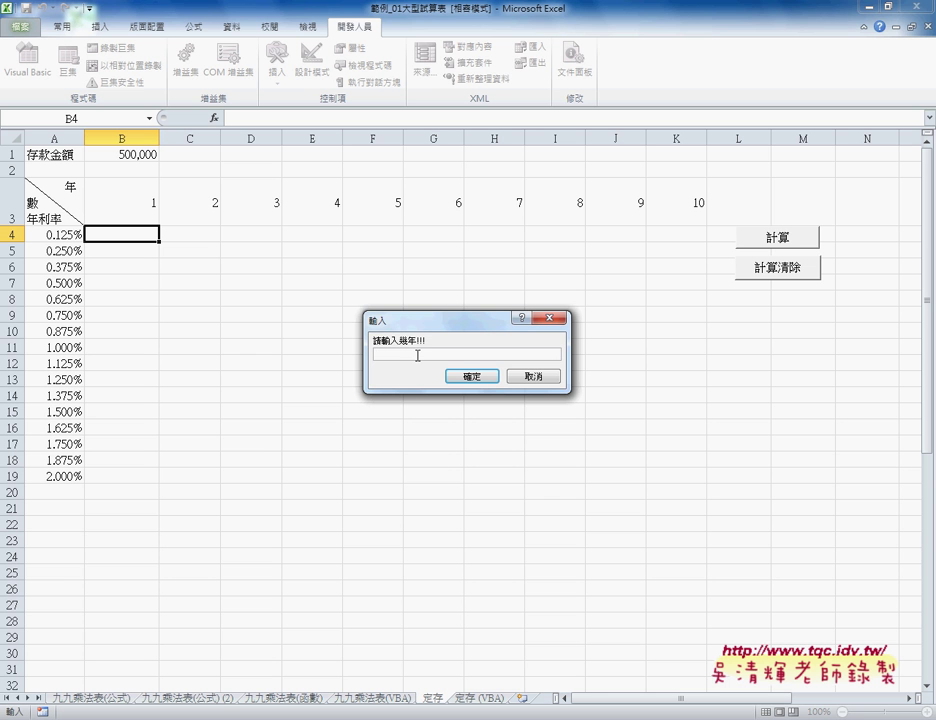
type("5")
double_click(375, 354)
left_click(468, 378)
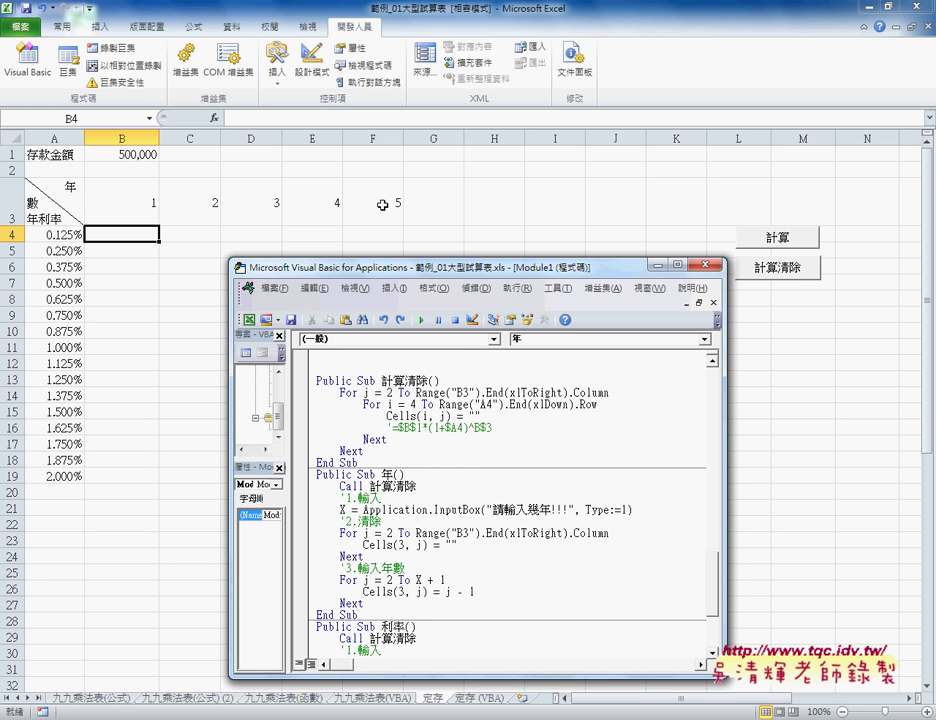
Step: Calculate future values for a 600000 deposit with the 計算 button
left_click(786, 243)
type("6")
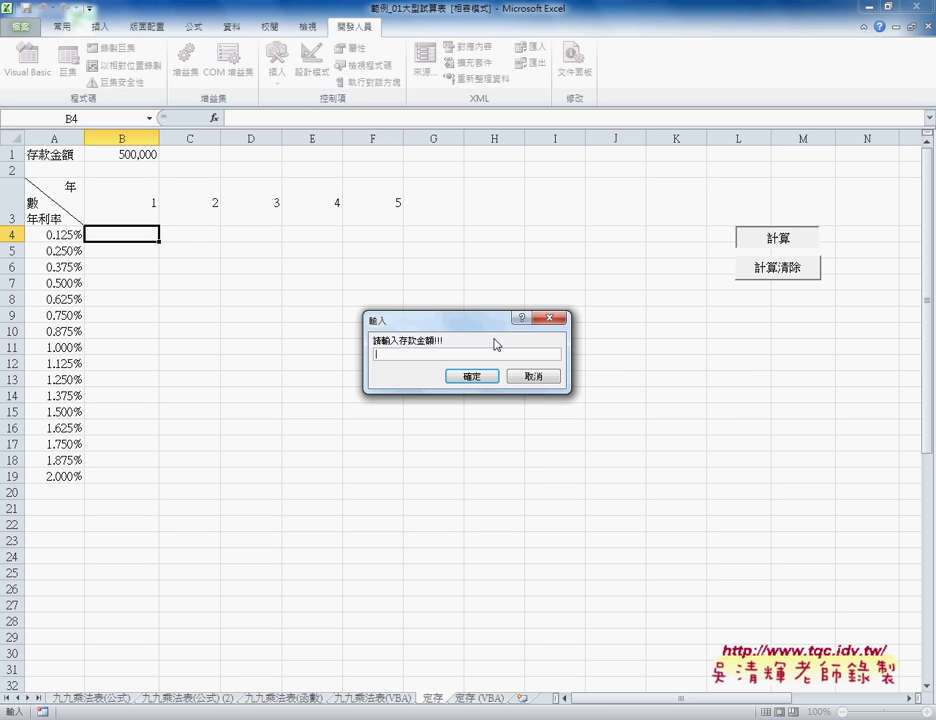
type("00000")
key("Return")
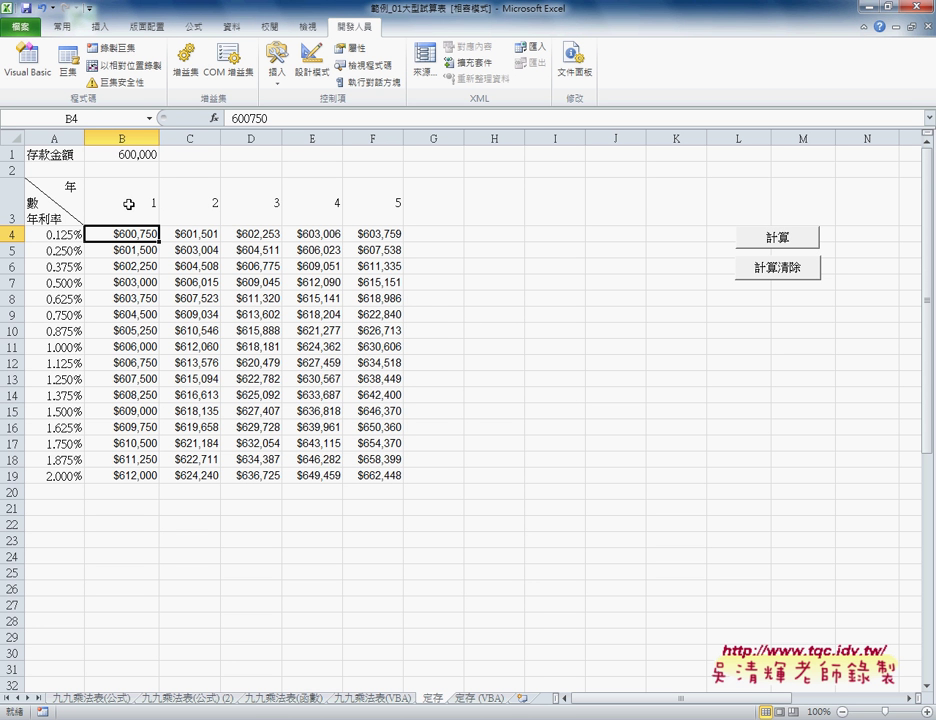
left_click_drag(132, 180, 374, 208)
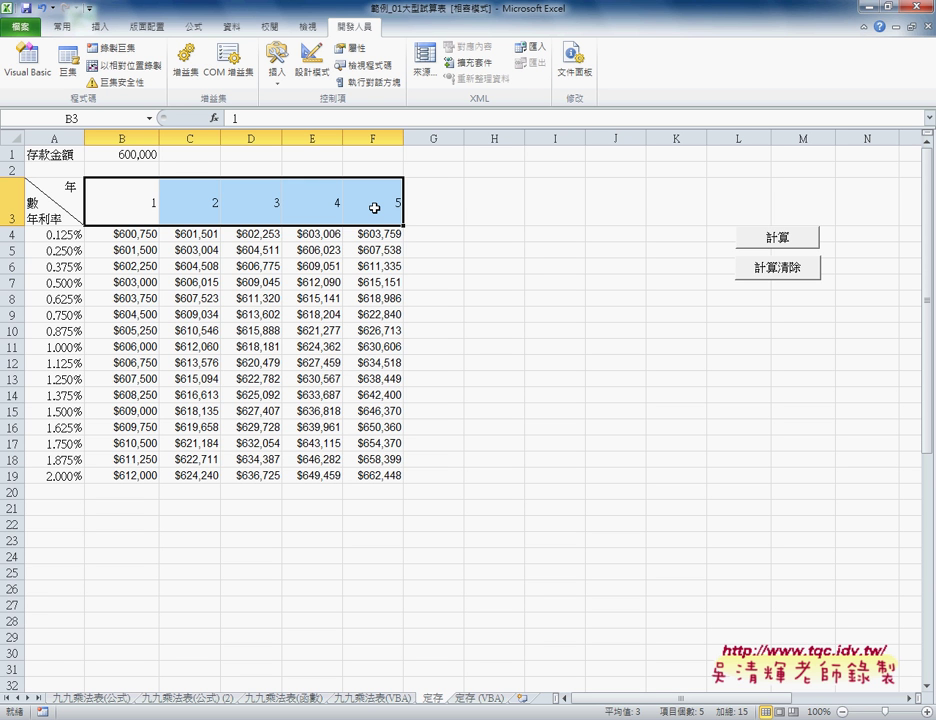
Step: Clear computed values with 計算清除, select rates A4:A19, and return to the VBA editor at Sub 利率
left_click(770, 270)
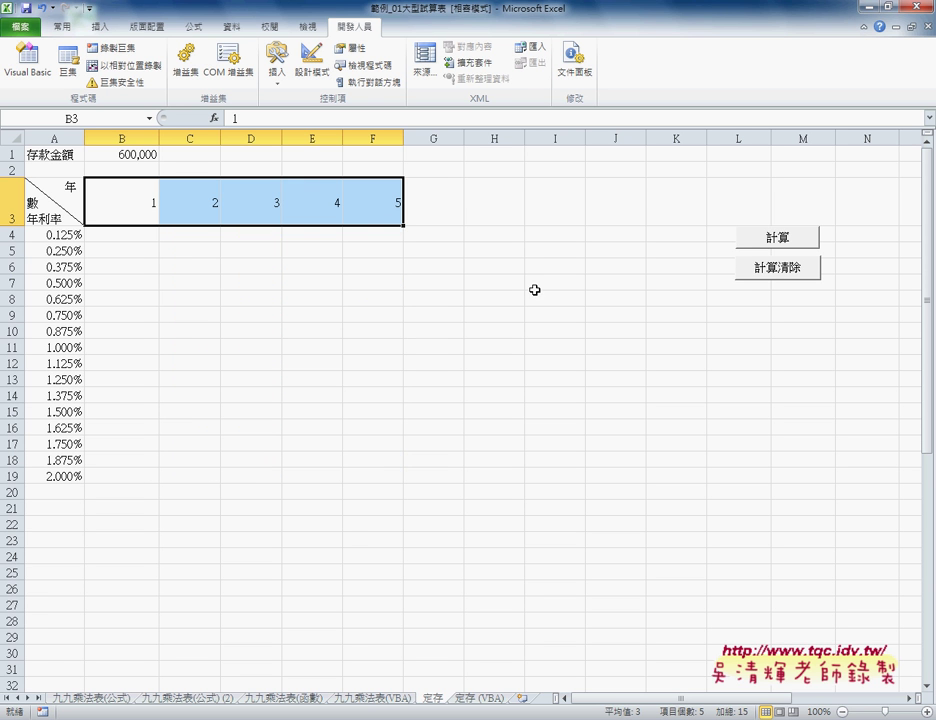
left_click_drag(42, 236, 63, 475)
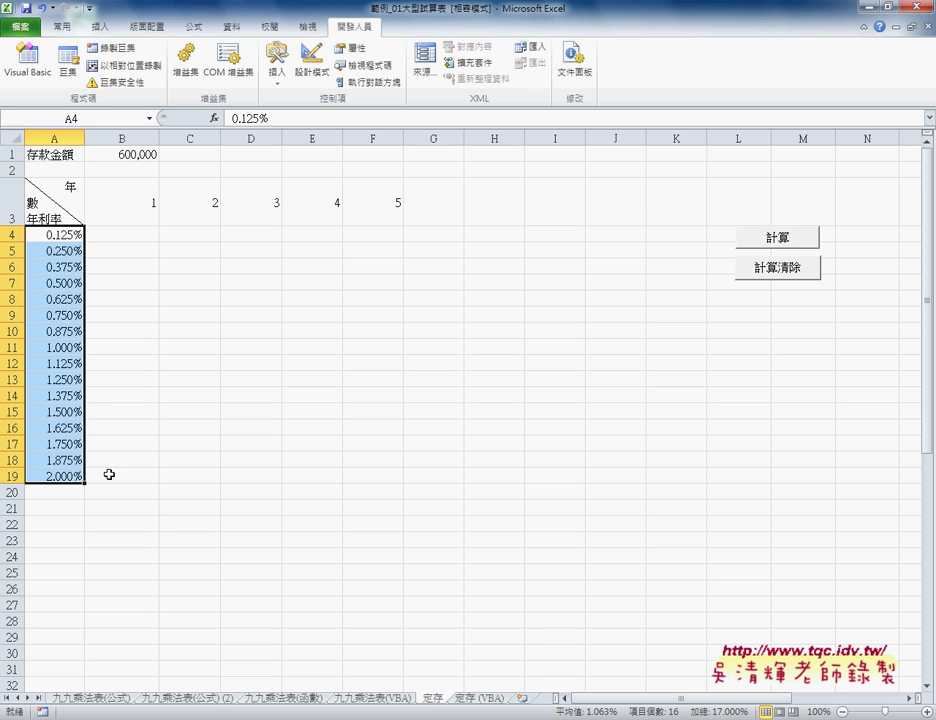
mouse_move(246, 718)
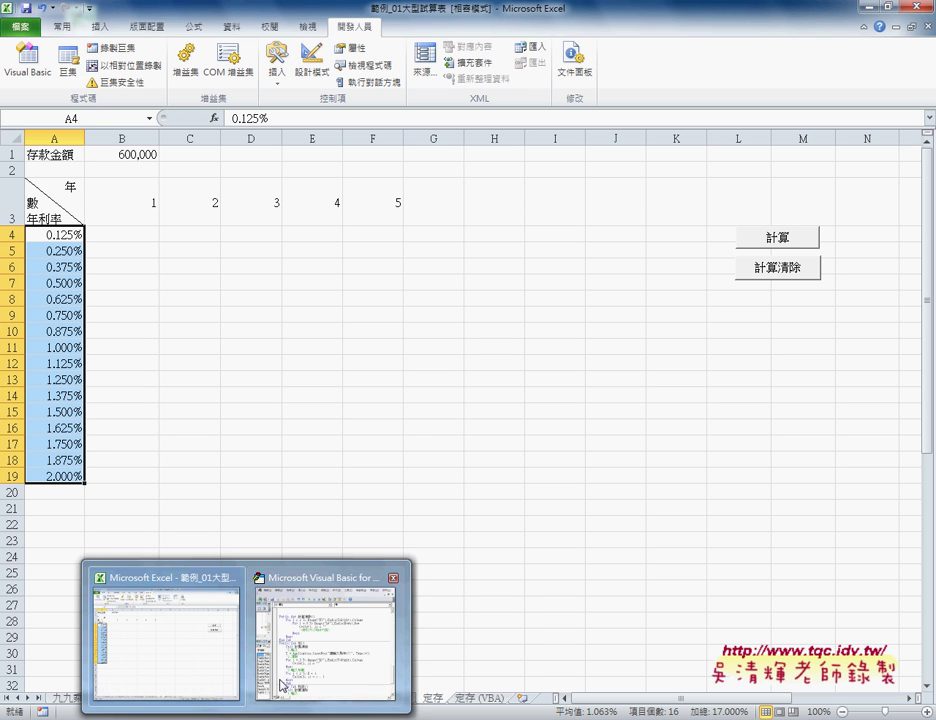
left_click(326, 640)
scroll(418, 491, "down", 3)
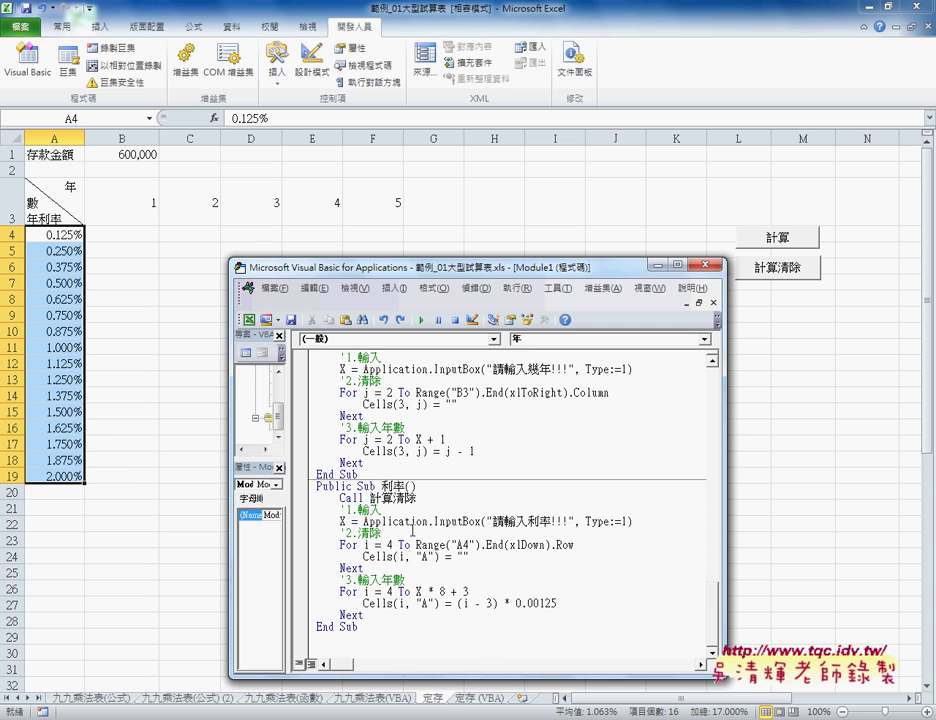
Step: Run the 利率 macro with 3 so the rates extend to 3.000%
left_click(418, 491)
left_click(421, 321)
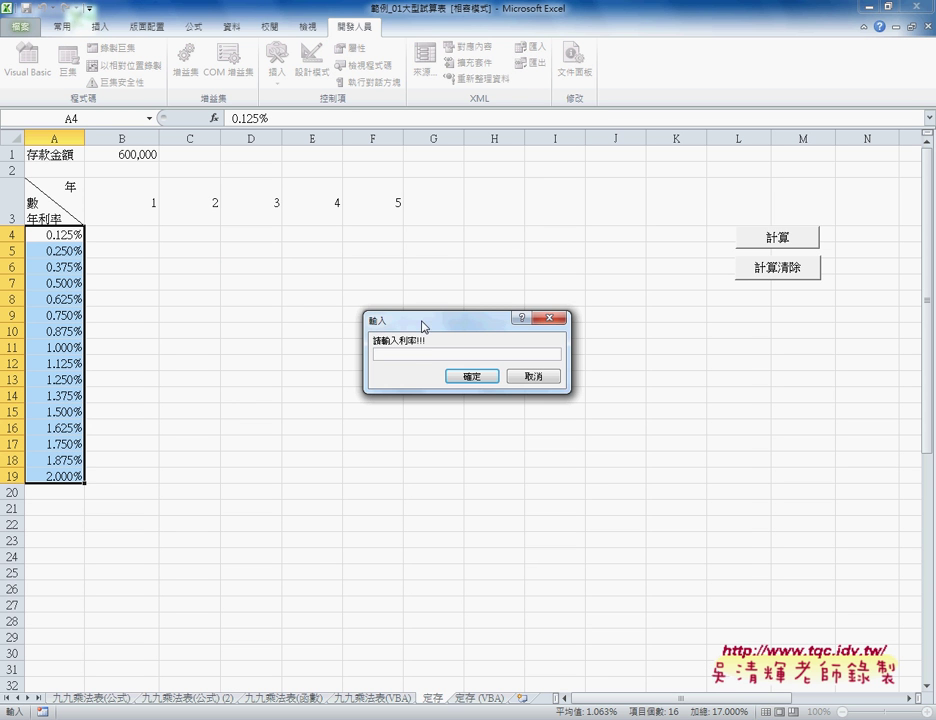
type("3")
left_click(472, 376)
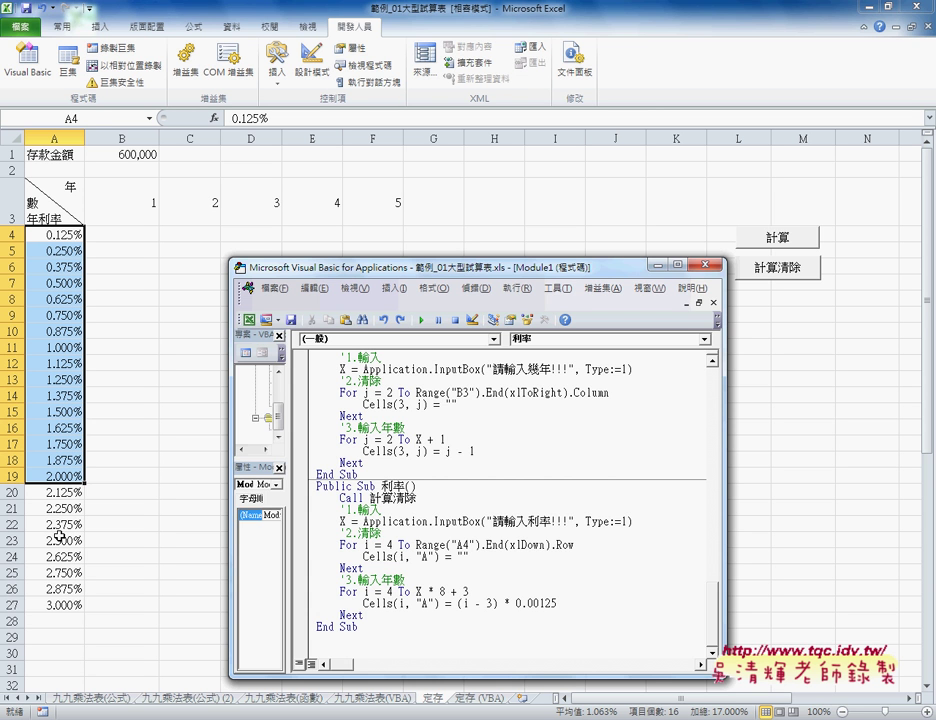
Step: Recalculate the table's future values for a 60000 deposit with 計算
left_click(775, 237)
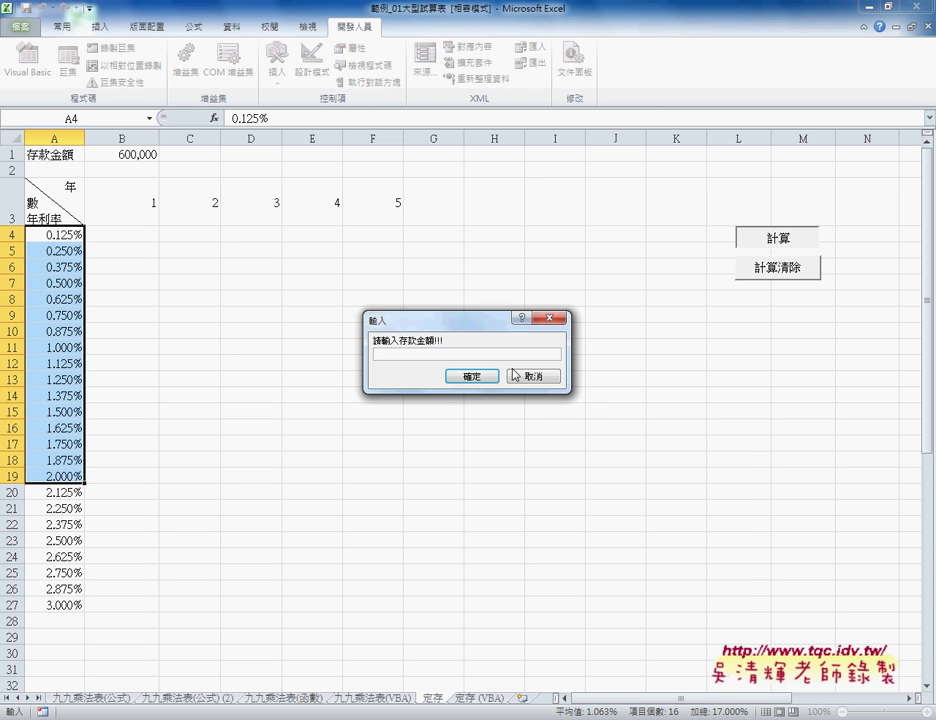
type("60000")
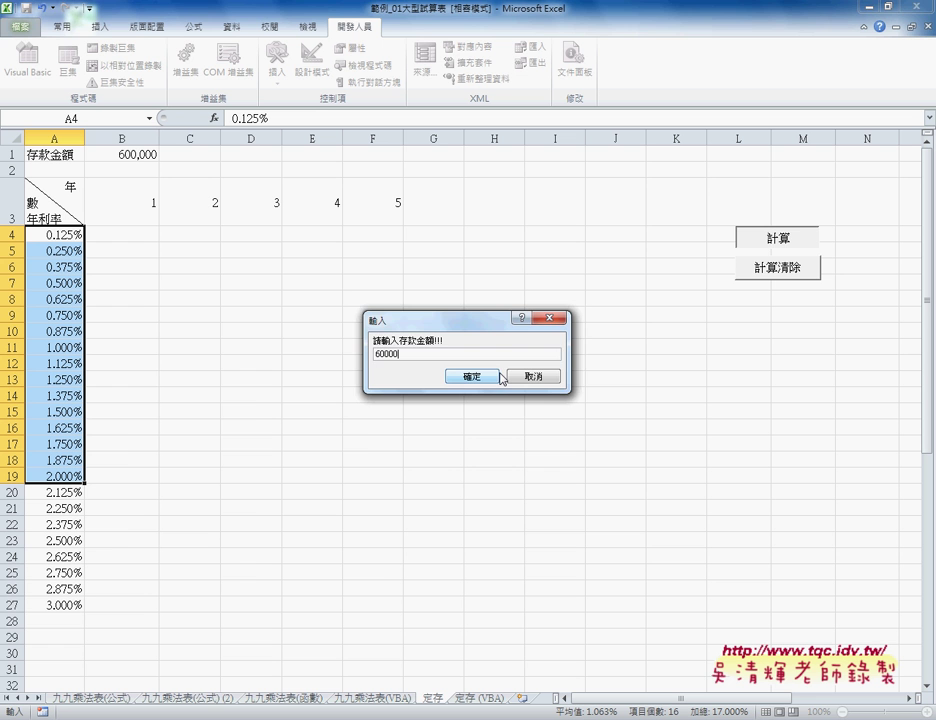
left_click(500, 377)
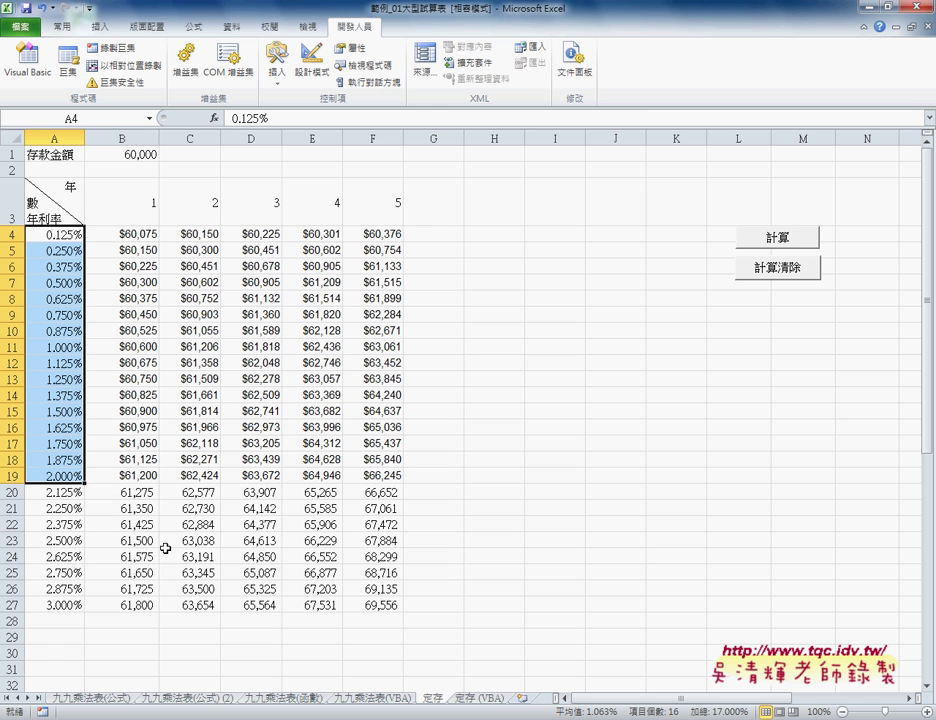
left_click_drag(340, 584, 395, 604)
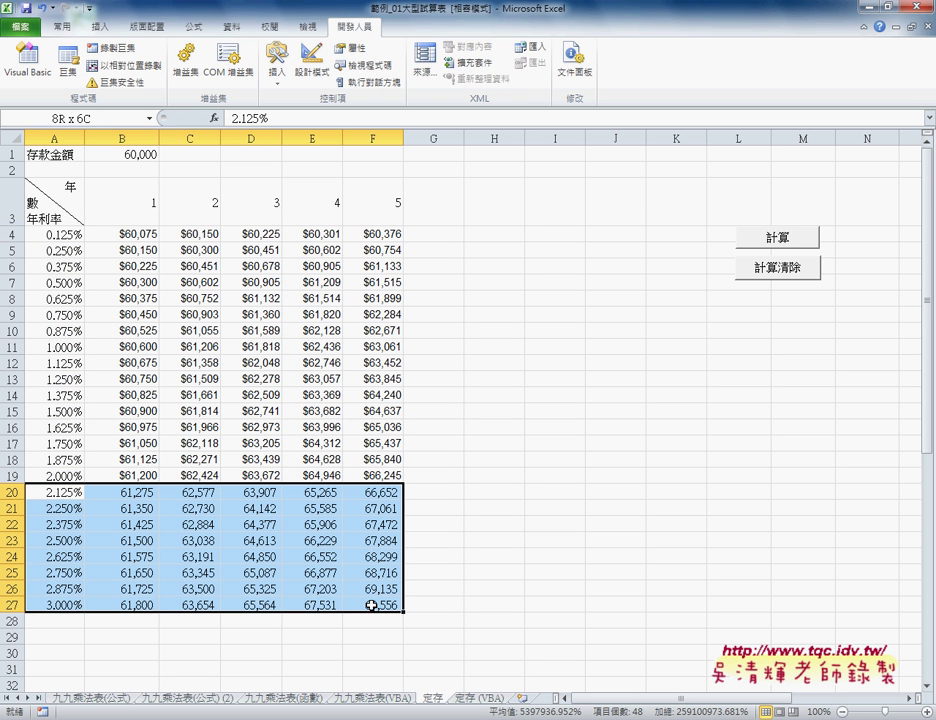
left_click(131, 424)
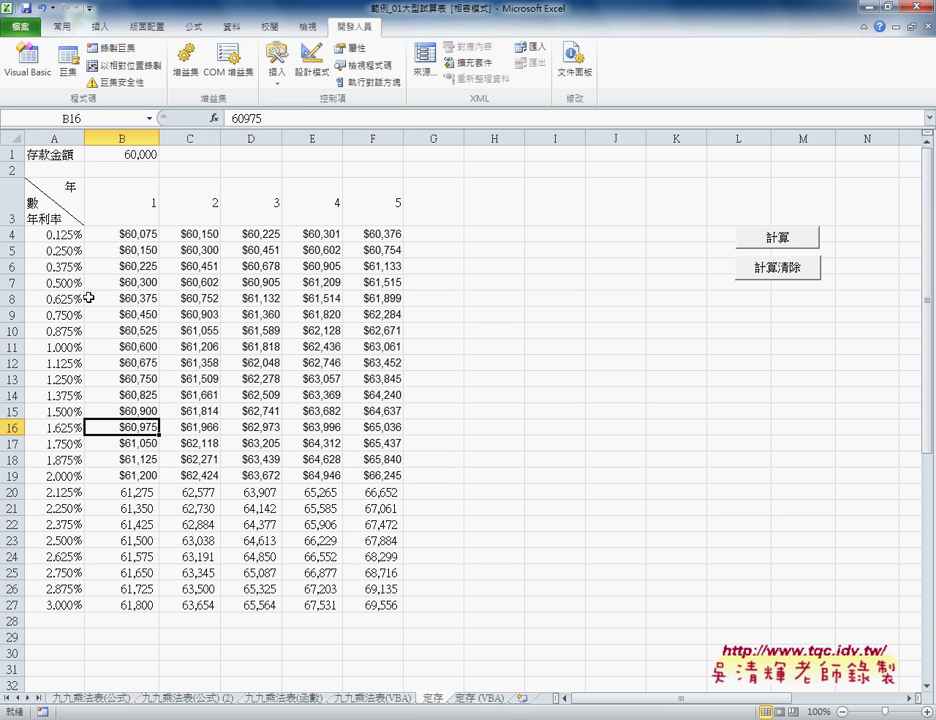